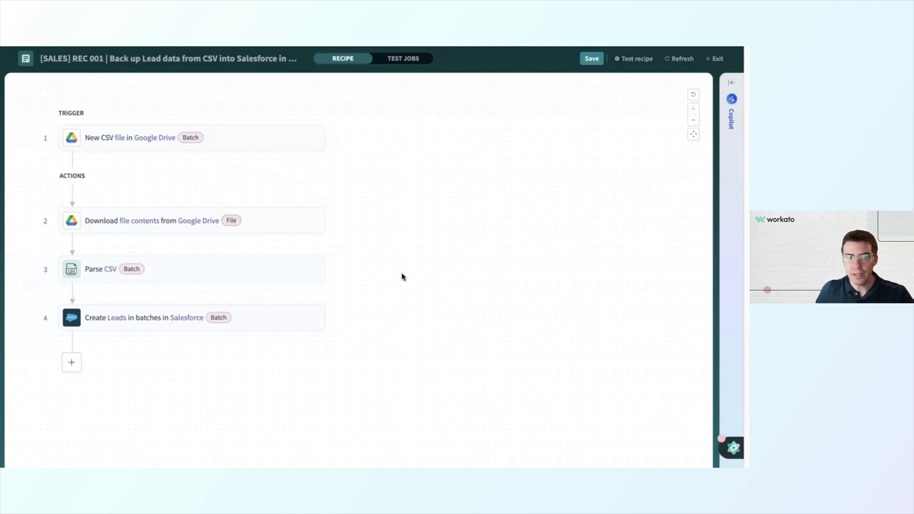
Step: Add a Repeat for each loop after Parse CSV that iterates over the Step 3 Lines datapill
mouse_move(200, 298)
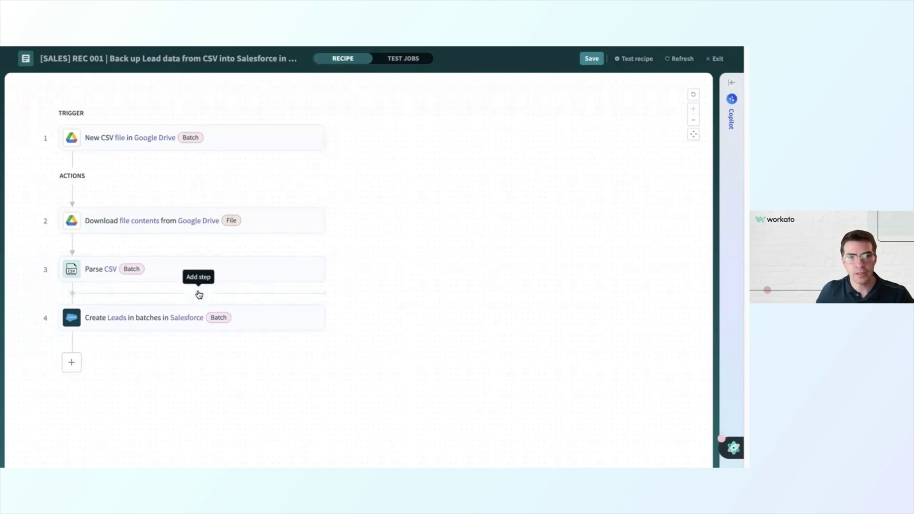
click(198, 294)
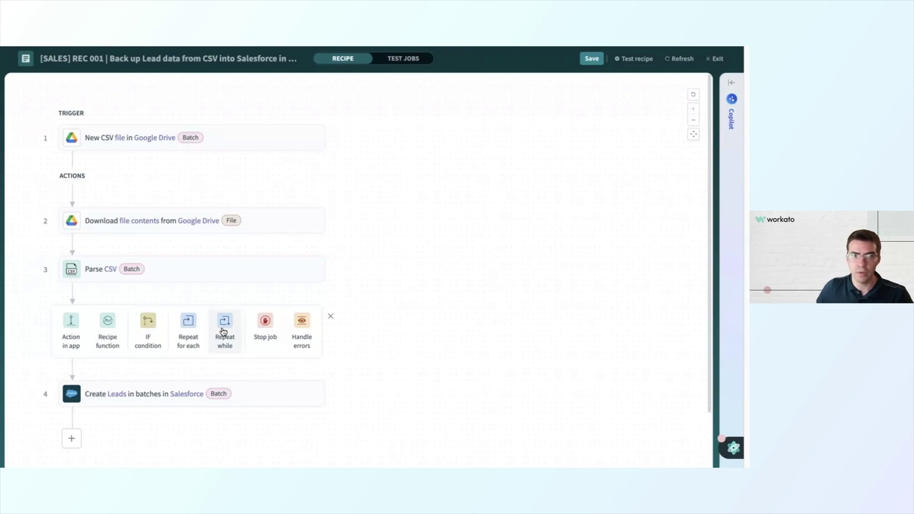
click(189, 323)
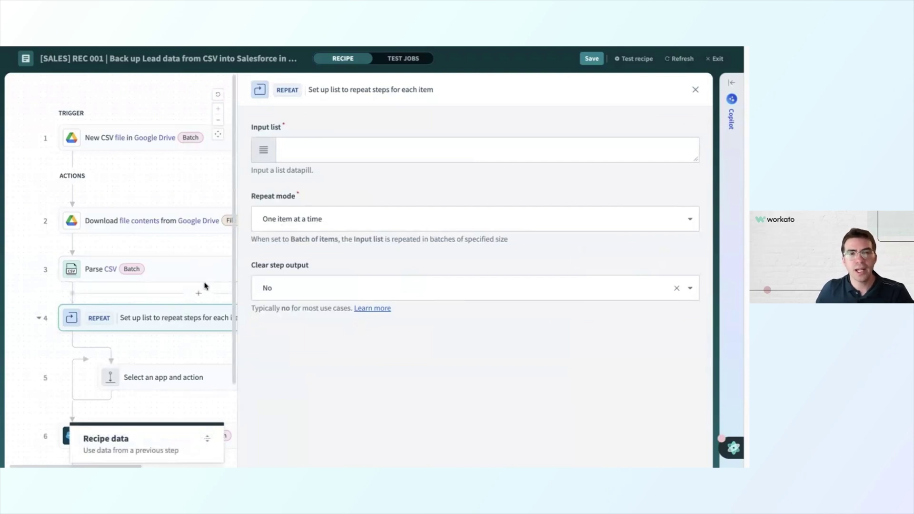
click(306, 151)
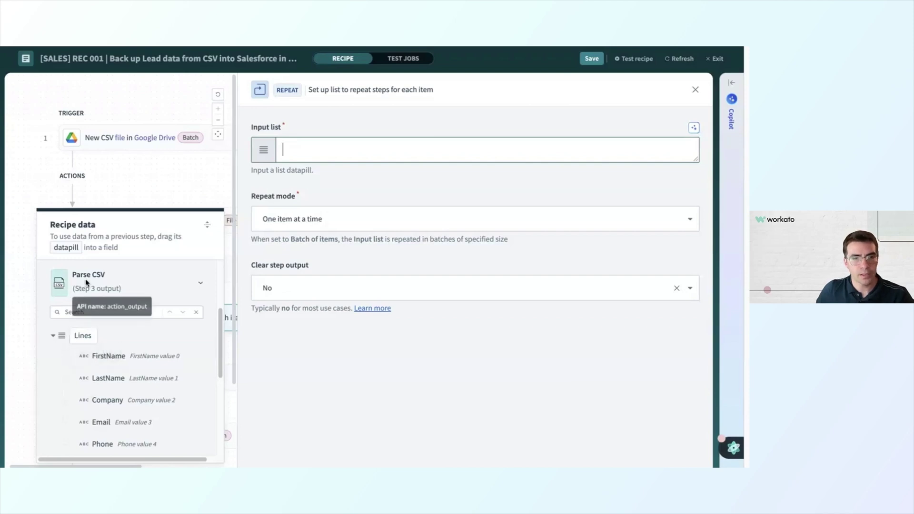
click(85, 341)
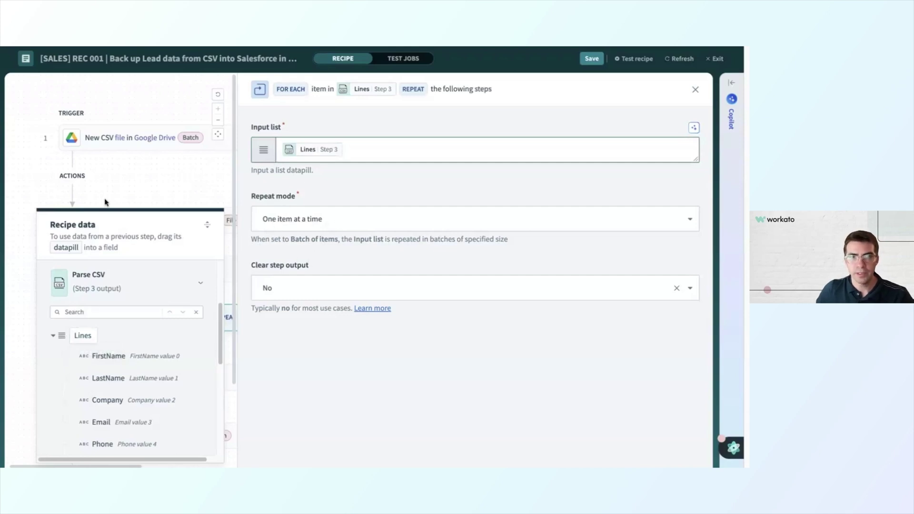
click(148, 184)
click(111, 353)
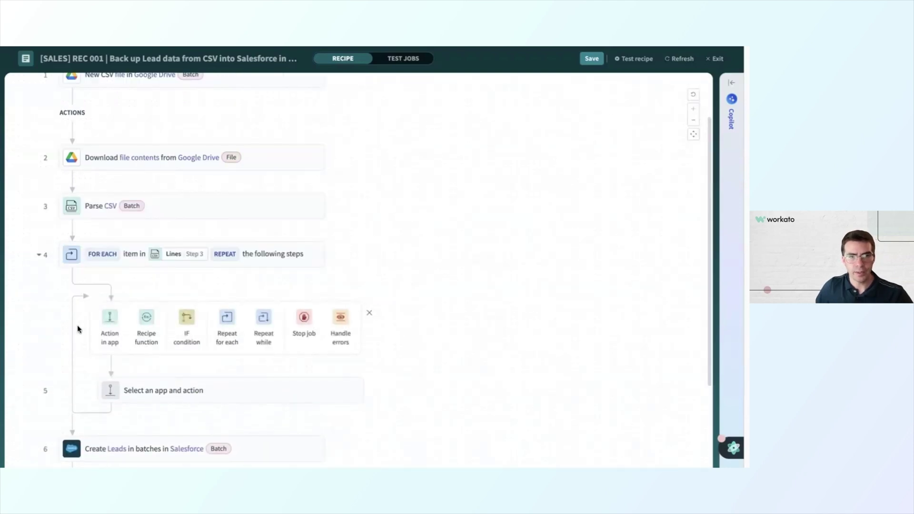
Step: Insert an IF condition block inside the loop, leaving its condition unset for now
click(189, 324)
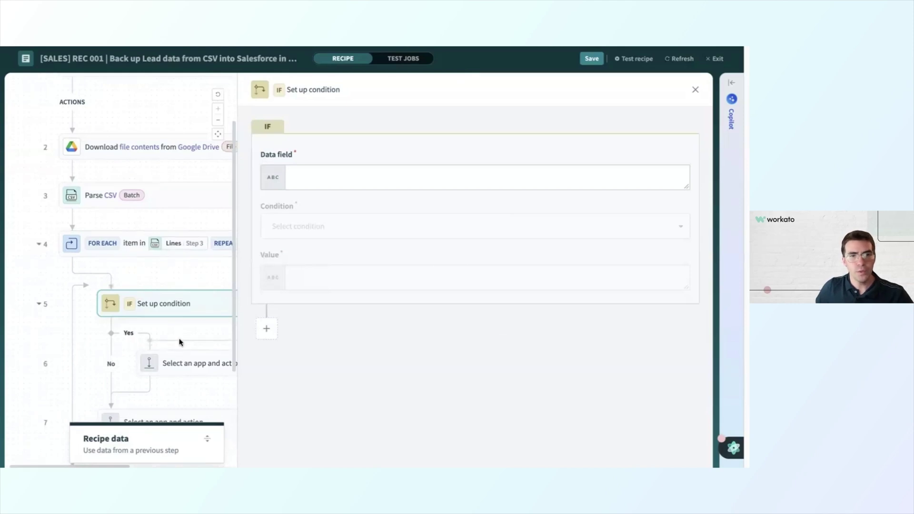
click(119, 363)
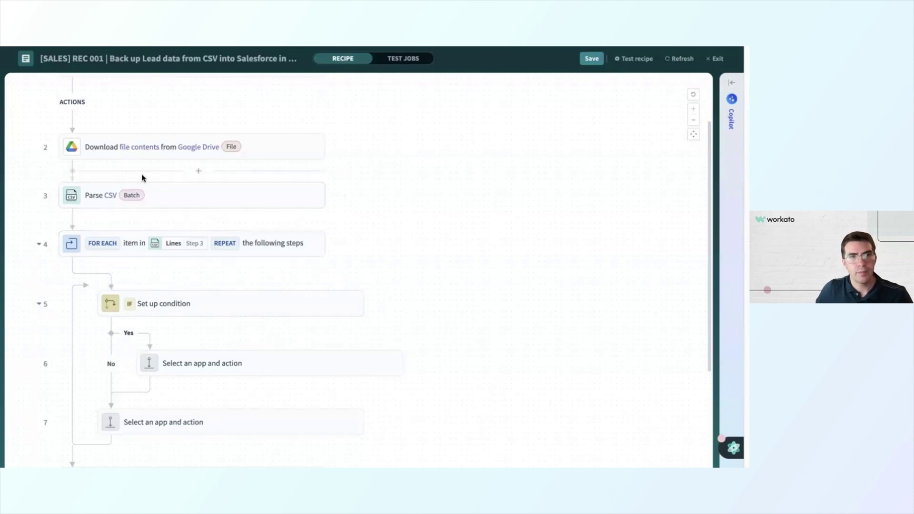
Step: Insert a Variables by Workato 'Create list' action between Parse CSV and the loop
click(197, 220)
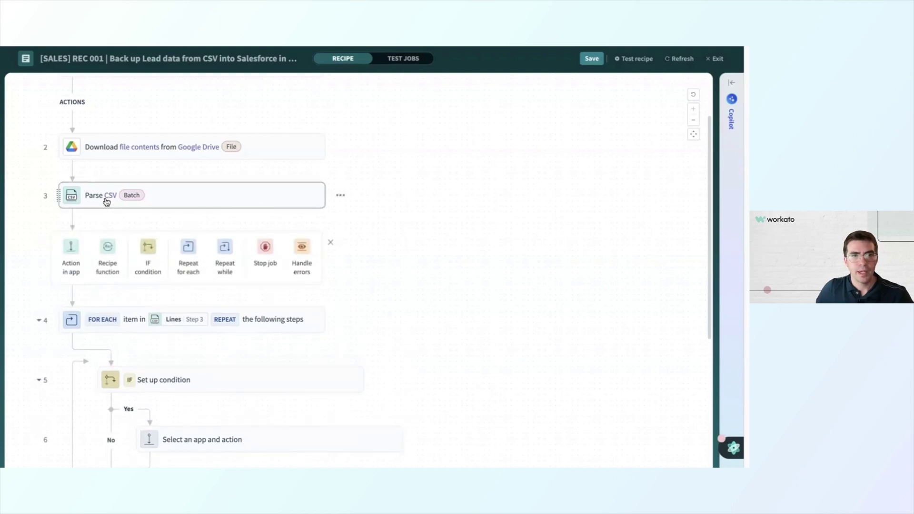
click(74, 249)
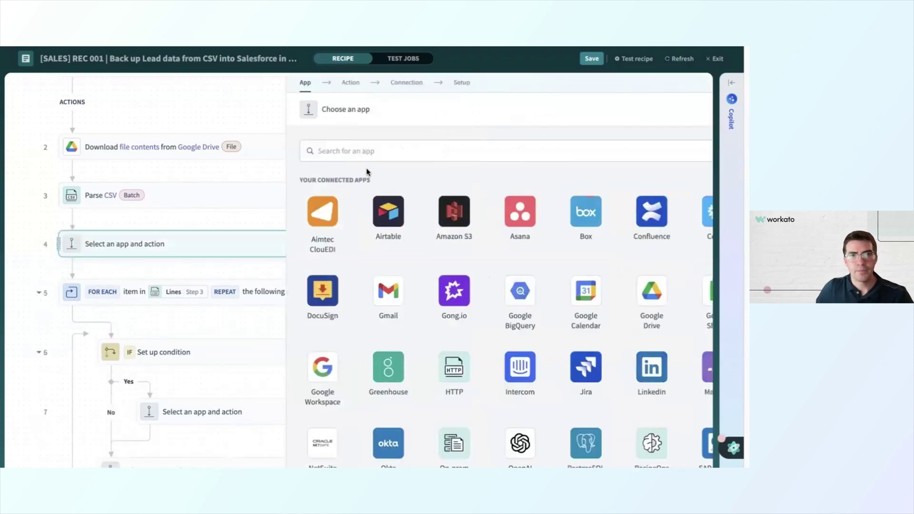
text(varia)
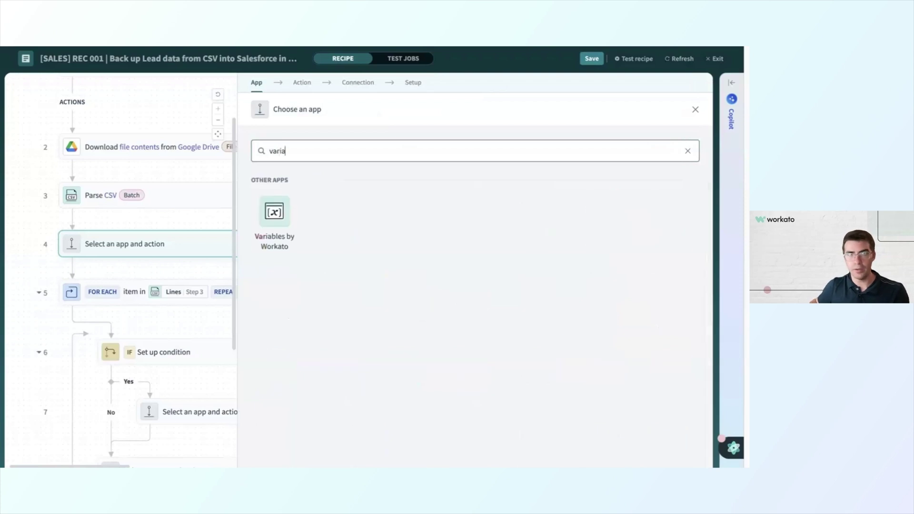
click(282, 212)
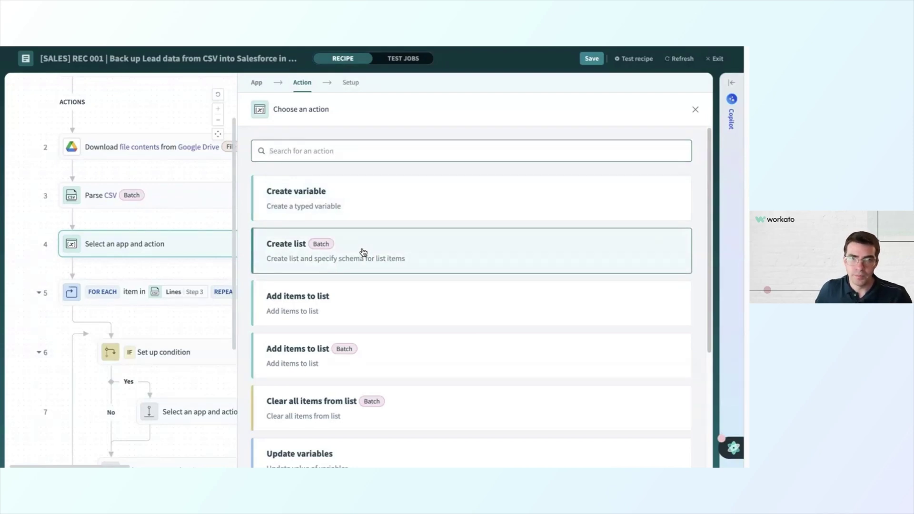
click(364, 253)
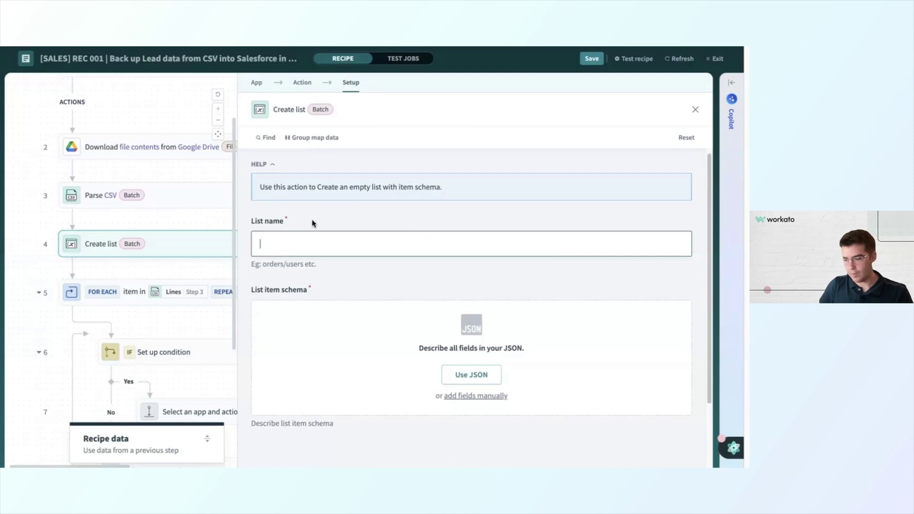
Step: Name the list 'Quality Leads' and open the form for adding a schema field manually
text(Quality Leads)
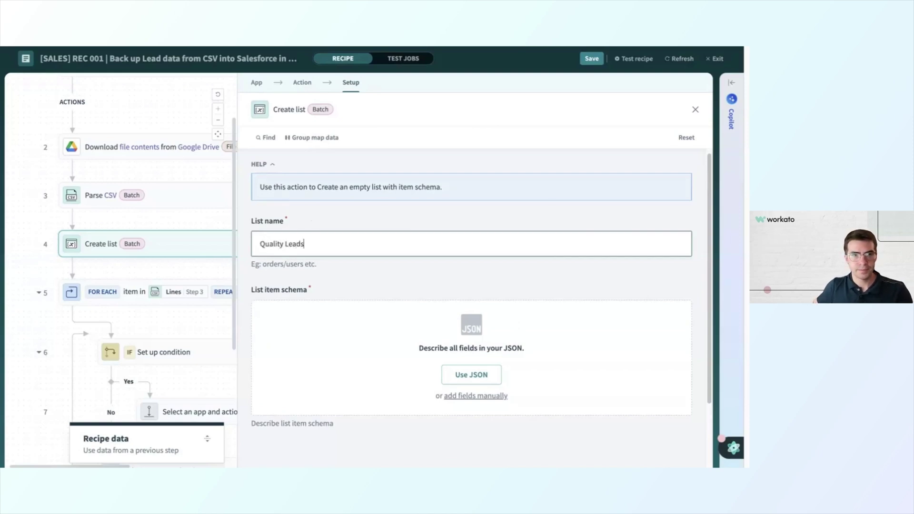
click(335, 284)
scroll(419, 284, down, 1)
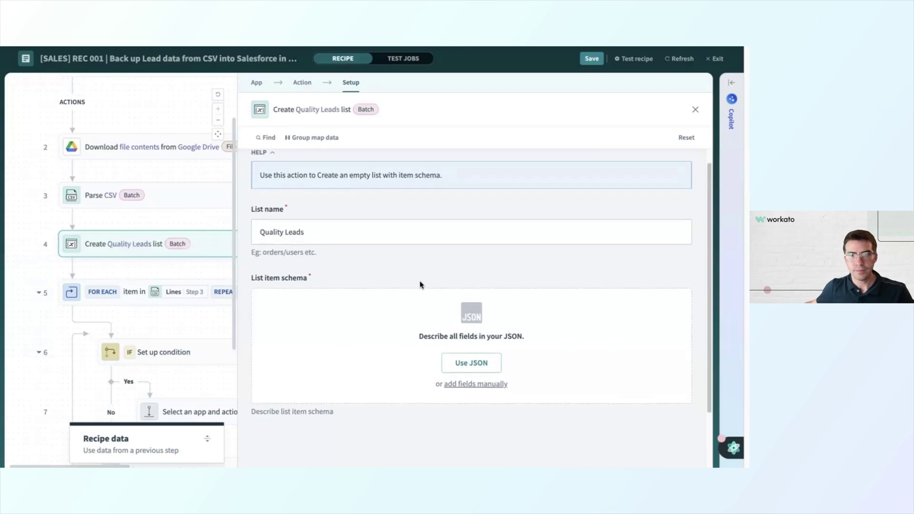
scroll(419, 285, down, 3)
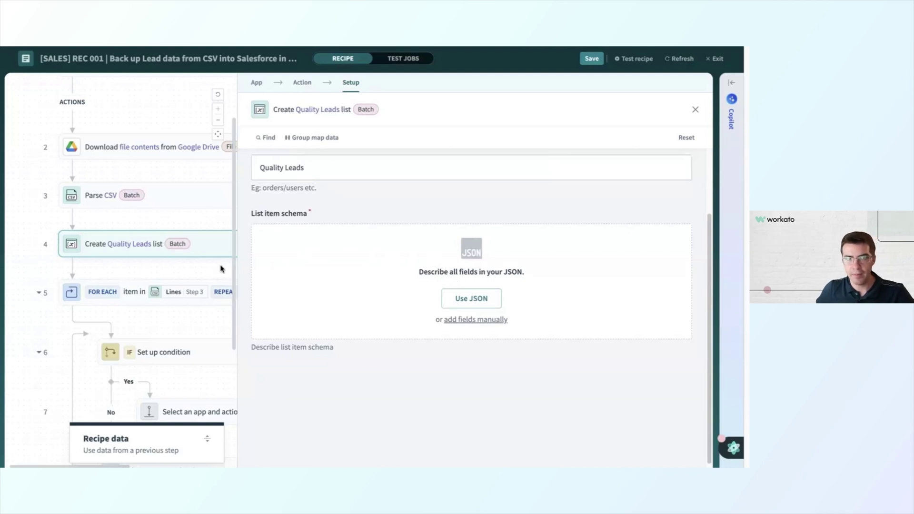
click(469, 321)
scroll(425, 314, down, 2)
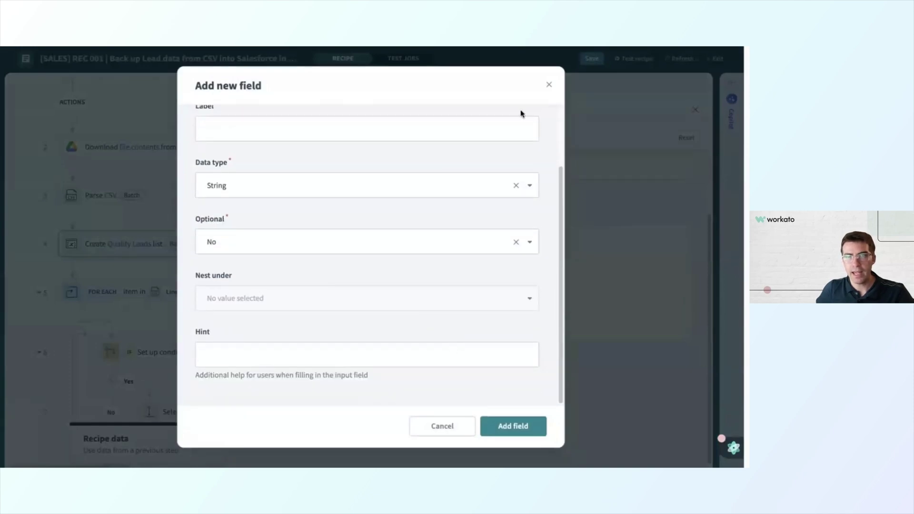
Step: Generate the Quality Leads item schema from a pasted lead JSON sample
click(549, 84)
click(477, 297)
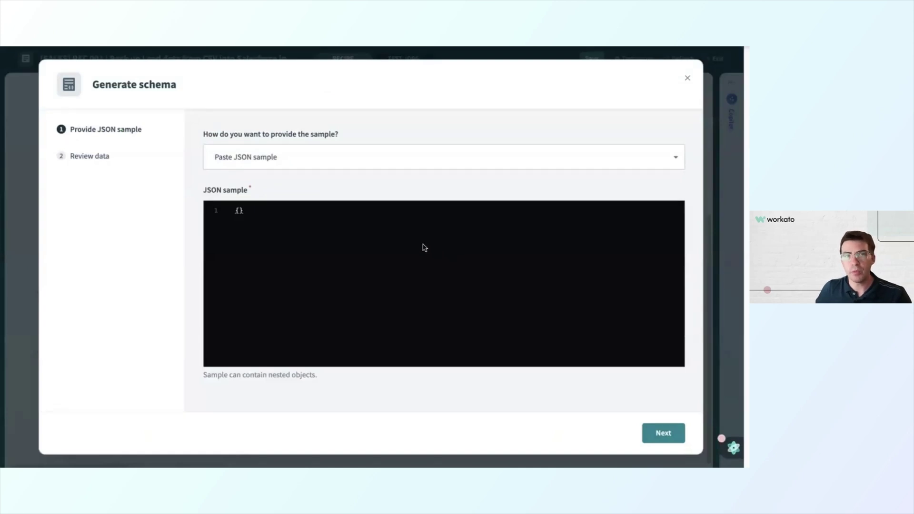
drag(305, 208, 200, 210)
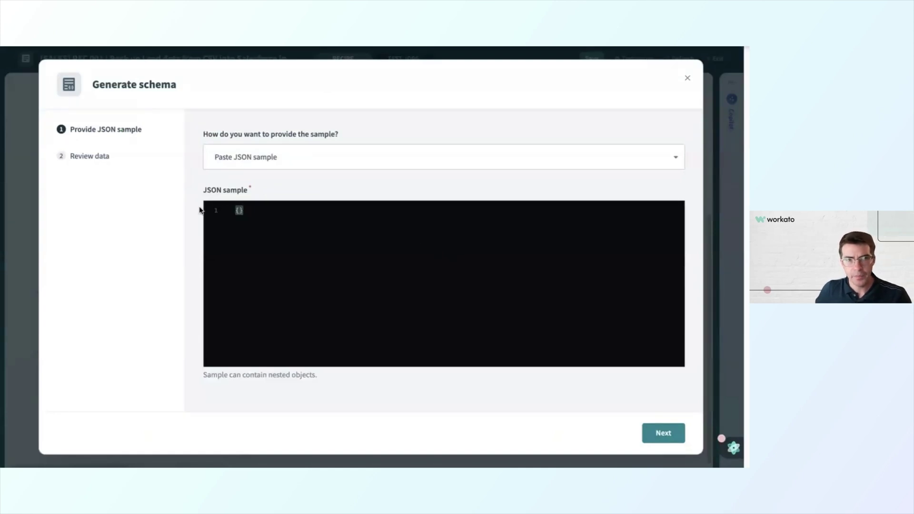
text({   "FirstName": "string",   "LastName": "string",   "Company": "string",   "Email": "string",   "Phone": "string",   "MobilePhone": "string",   "Title": "string",   "LeadSource": "string",   "Industry": "string",   "AnnualRevenue": "number",   "LeadStatus": "string",   "Description": "string" })
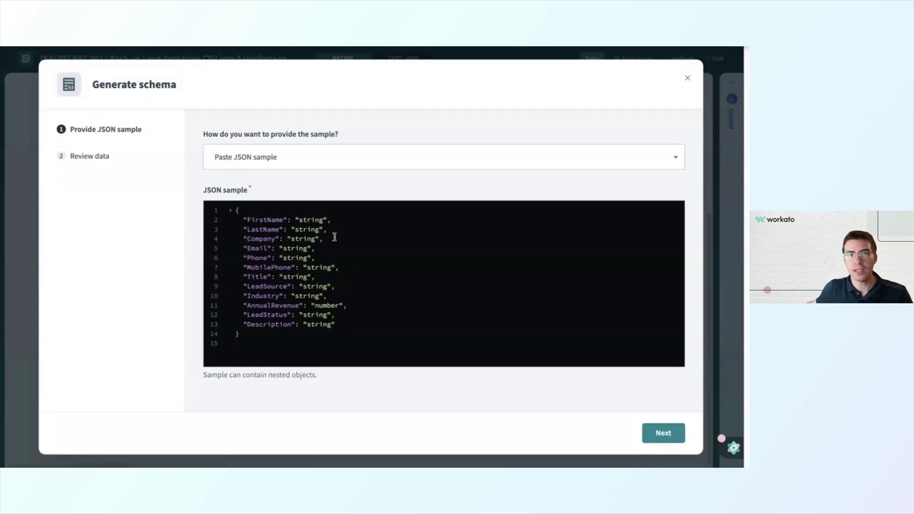
click(674, 437)
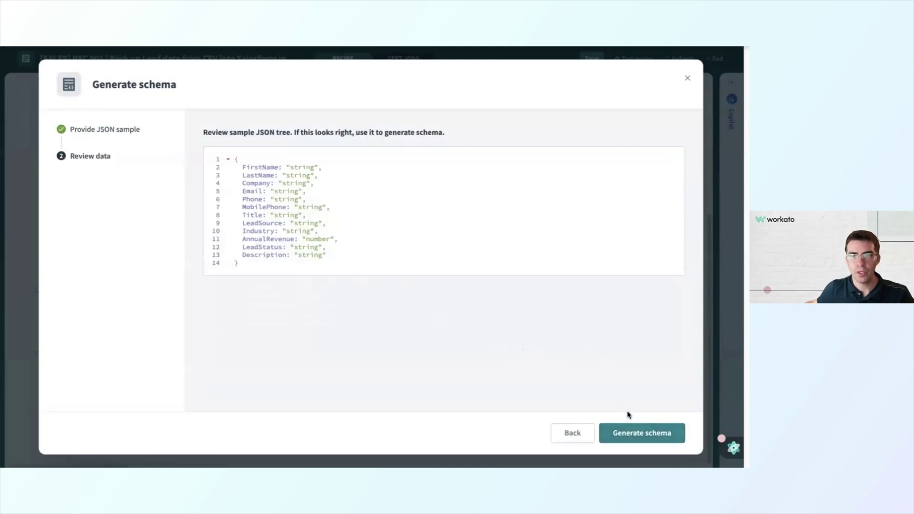
click(637, 433)
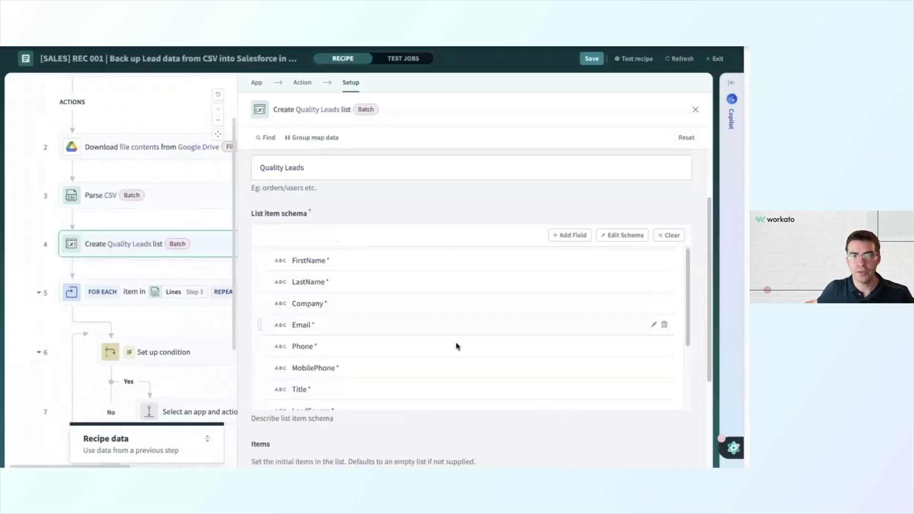
Step: Save the recipe and close the list step setup
scroll(456, 341, down, 3)
scroll(457, 342, down, 2)
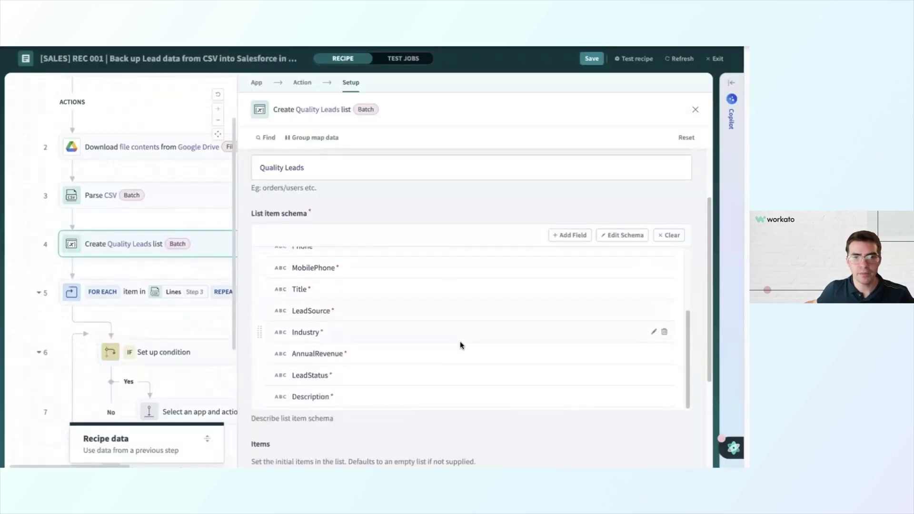
scroll(530, 424, down, 3)
click(582, 61)
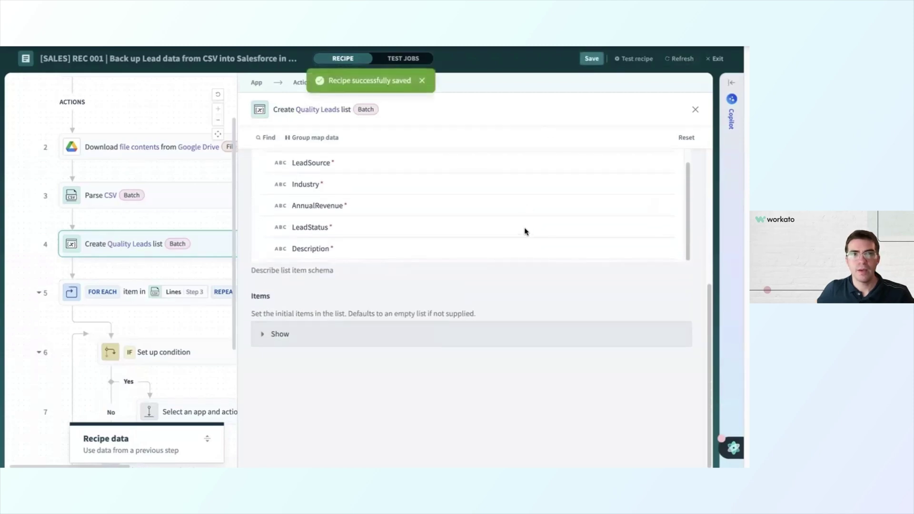
scroll(515, 249, up, 3)
scroll(476, 286, up, 5)
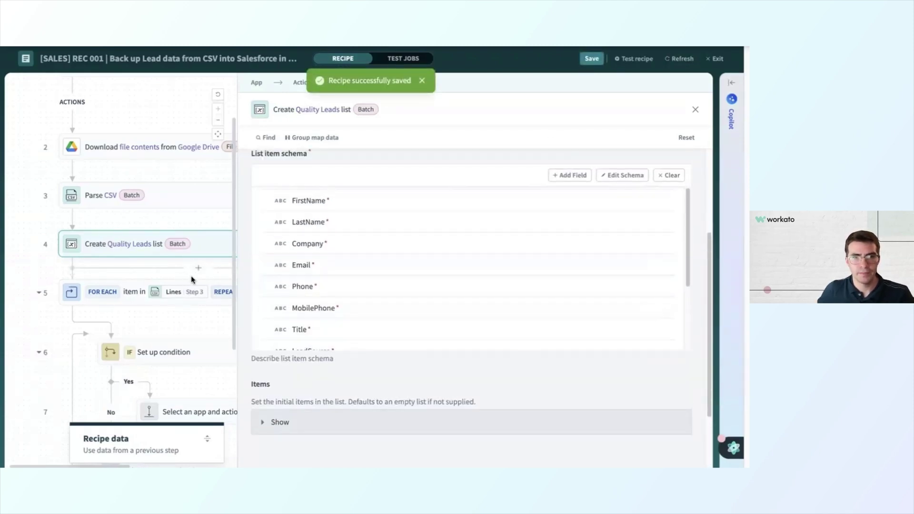
click(206, 321)
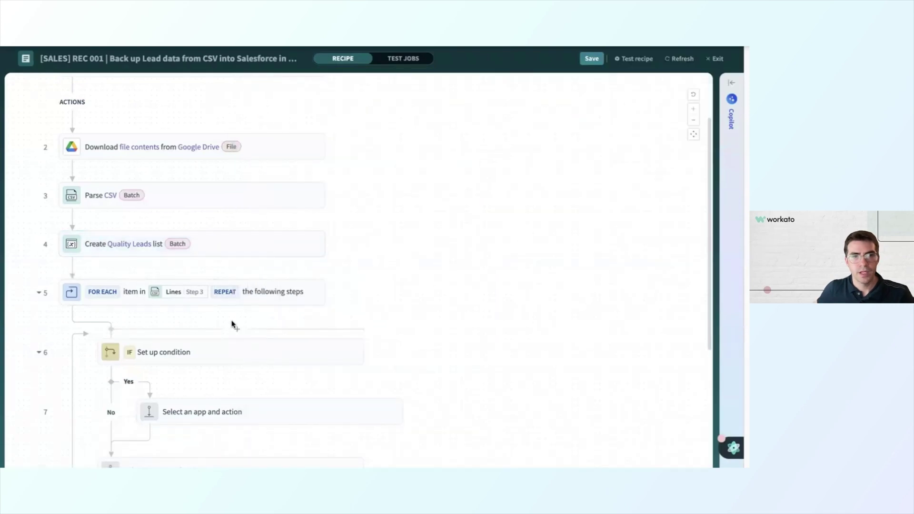
Step: Add a Variables by Workato 'Add items to list' action on the IF's Yes branch
scroll(200, 300, down, 1)
scroll(257, 314, down, 2)
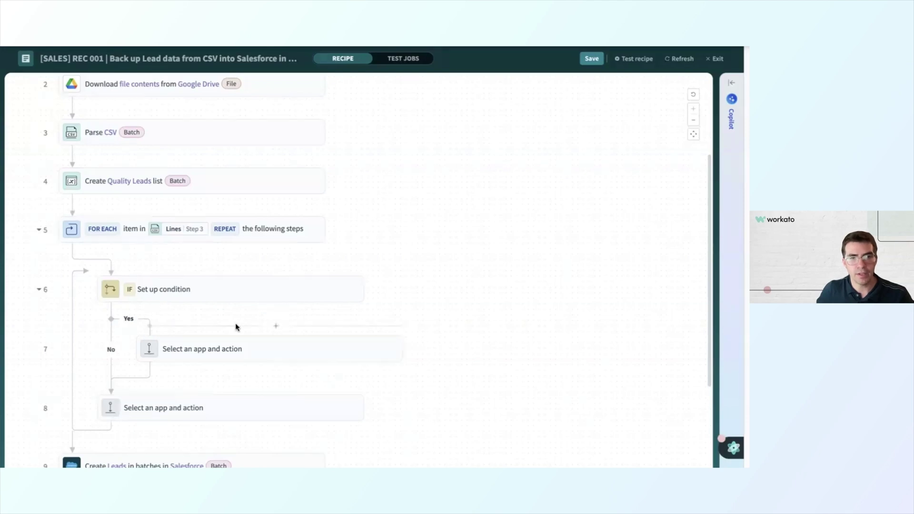
click(275, 327)
click(149, 352)
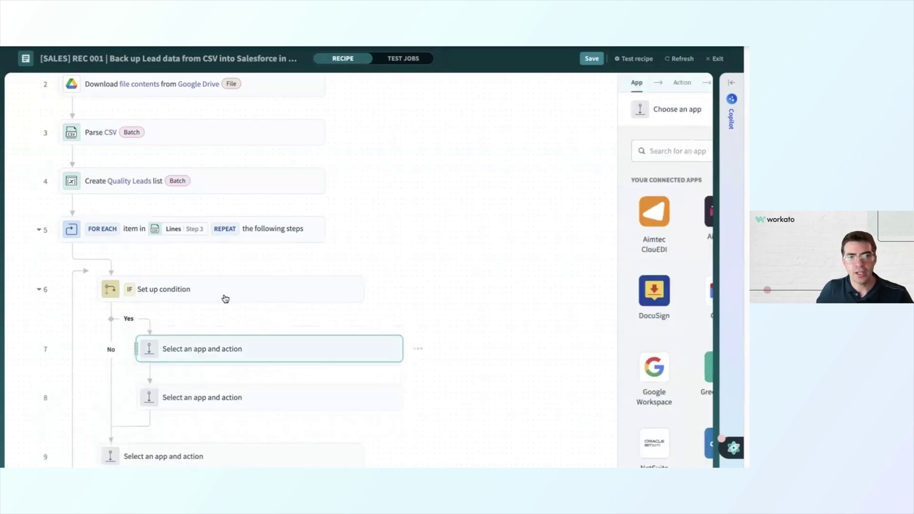
text(va)
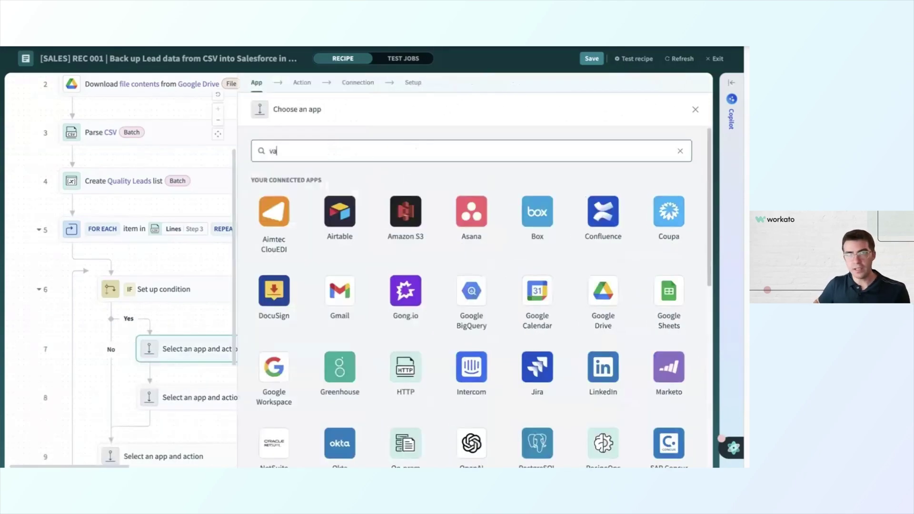
text(r)
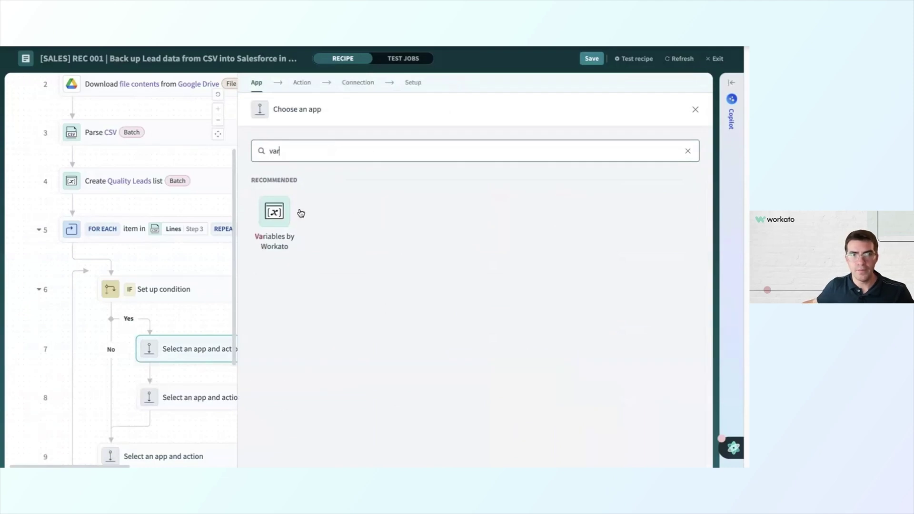
click(274, 219)
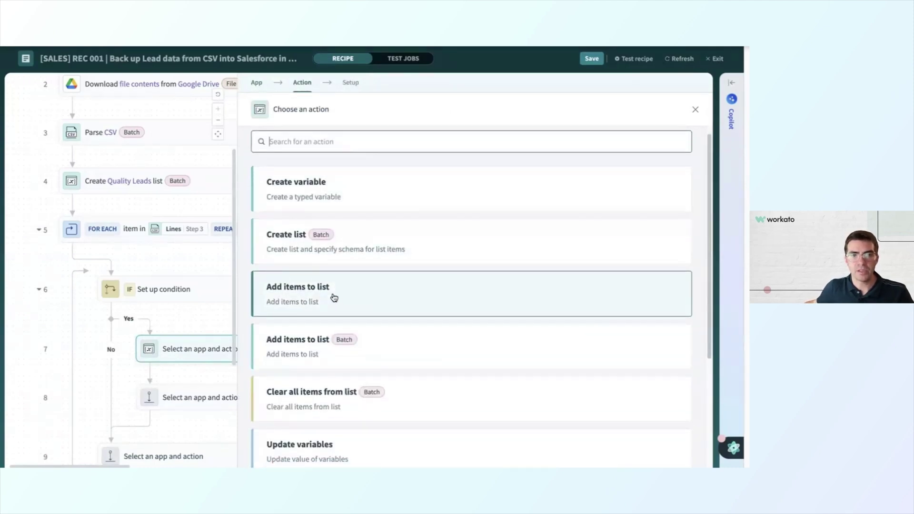
click(332, 298)
Step: Select 'Quality Leads (step 4)' as the list to append items to
click(278, 243)
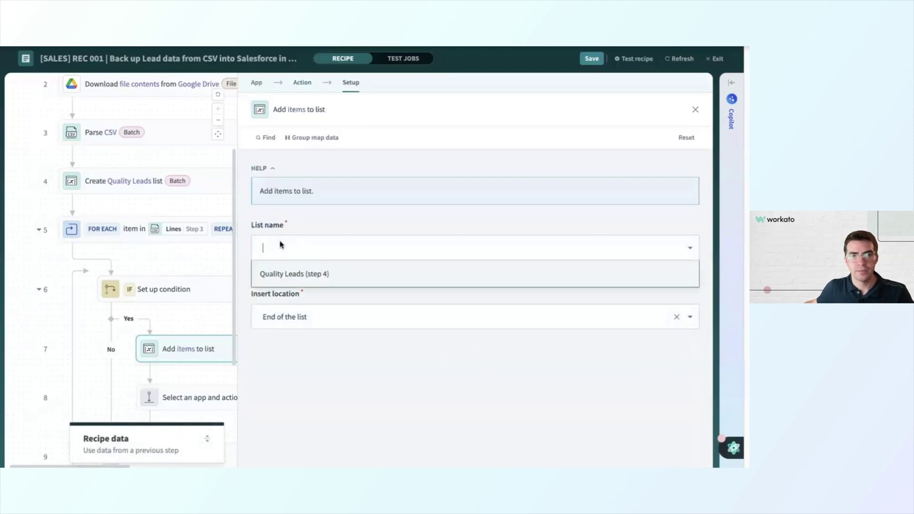
click(288, 274)
scroll(295, 266, down, 1)
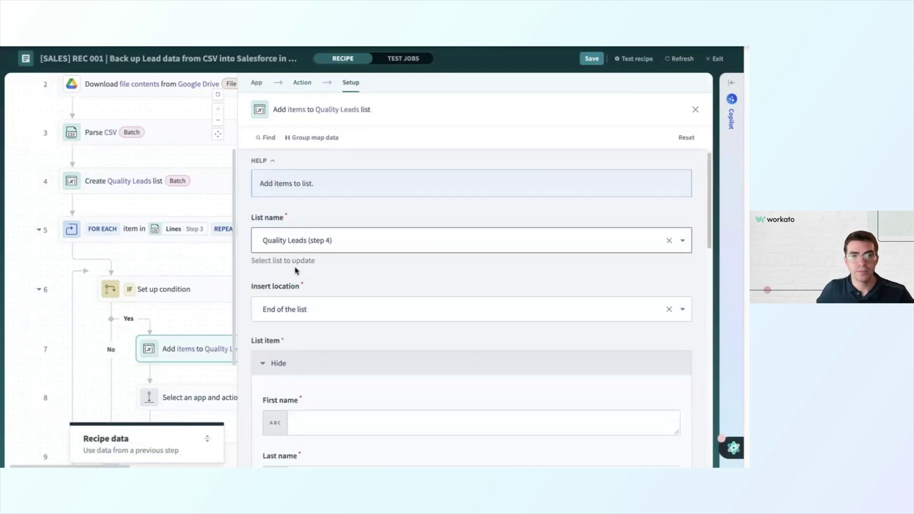
scroll(297, 267, down, 1)
scroll(292, 259, down, 1)
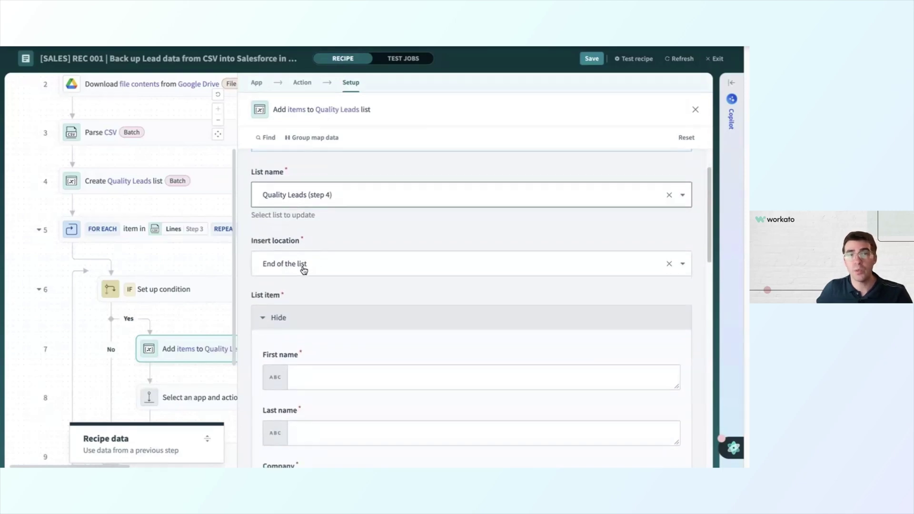
scroll(302, 266, down, 3)
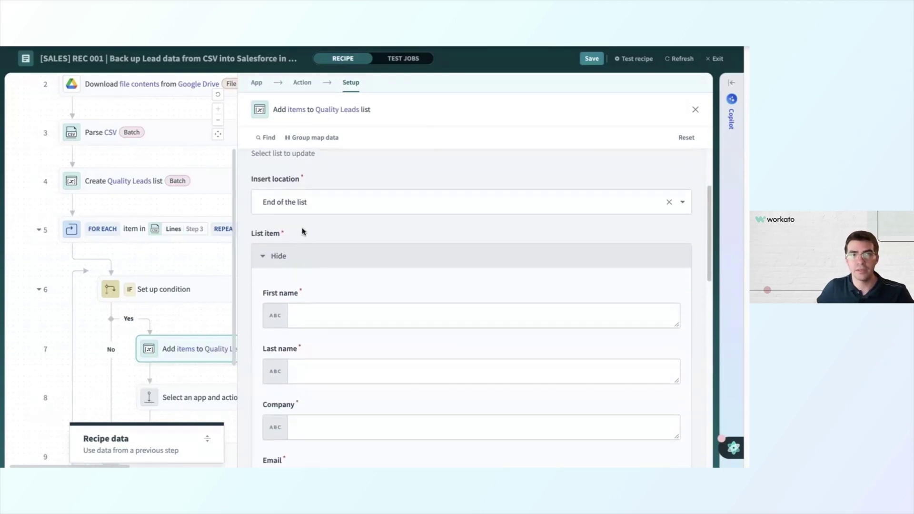
scroll(359, 235, down, 10)
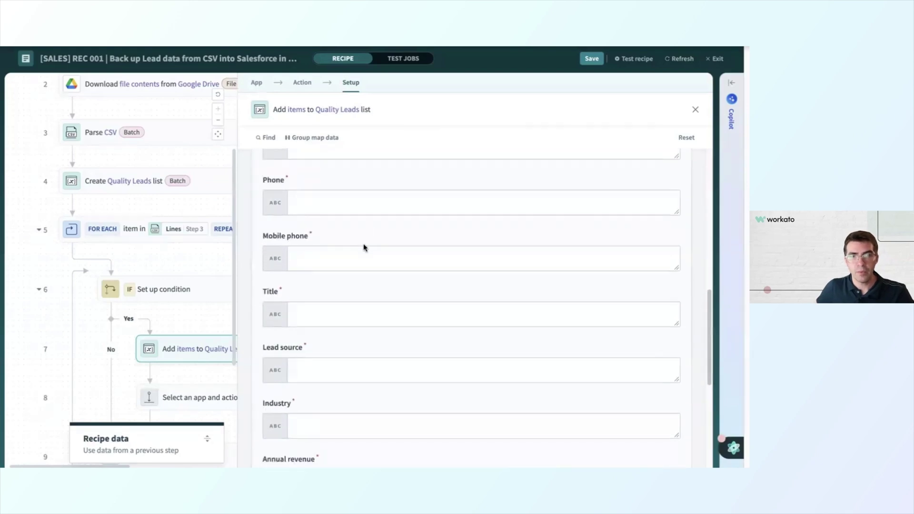
scroll(355, 240, down, 3)
scroll(333, 190, up, 4)
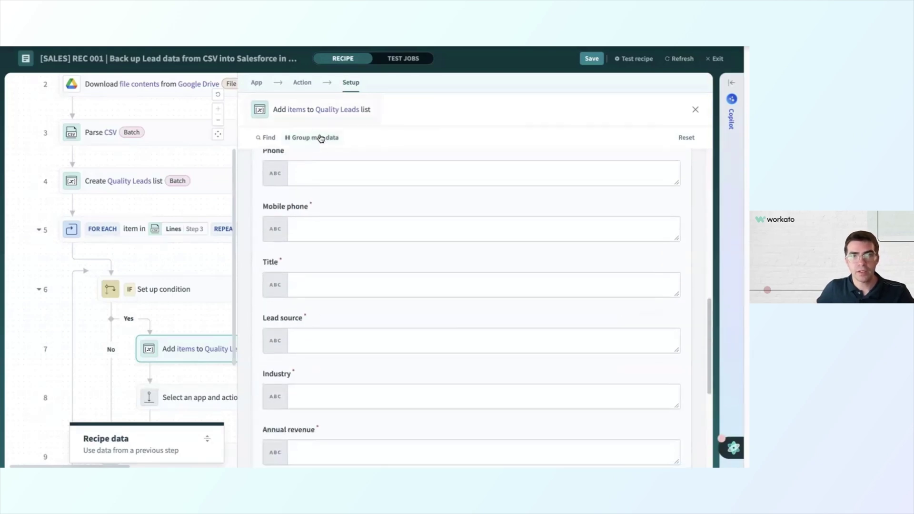
Step: Group-map the List item fields from the Foreach (Step 5 output), applying all 12 mappings
click(324, 138)
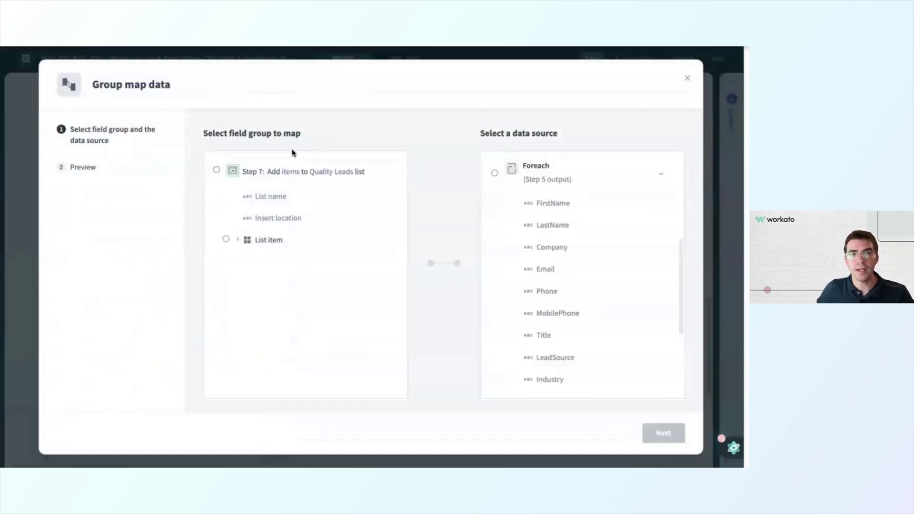
click(241, 239)
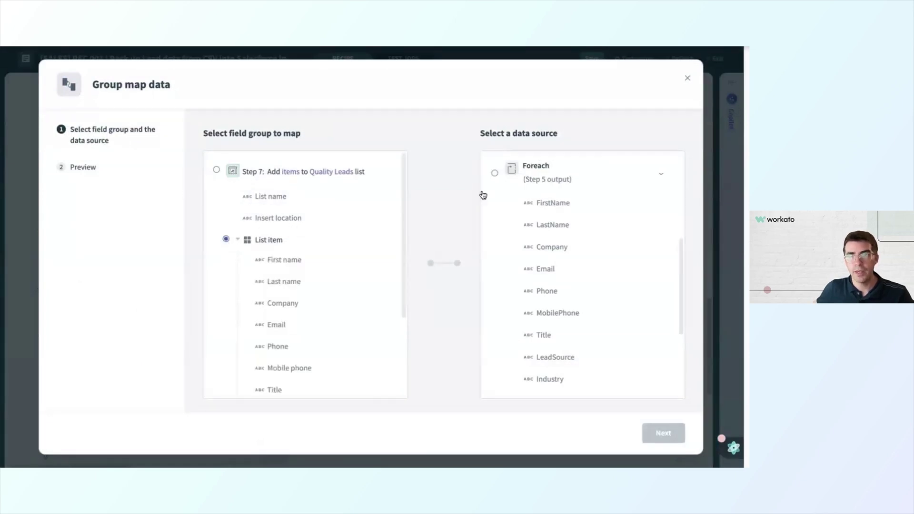
scroll(539, 212, down, 1)
scroll(533, 219, up, 3)
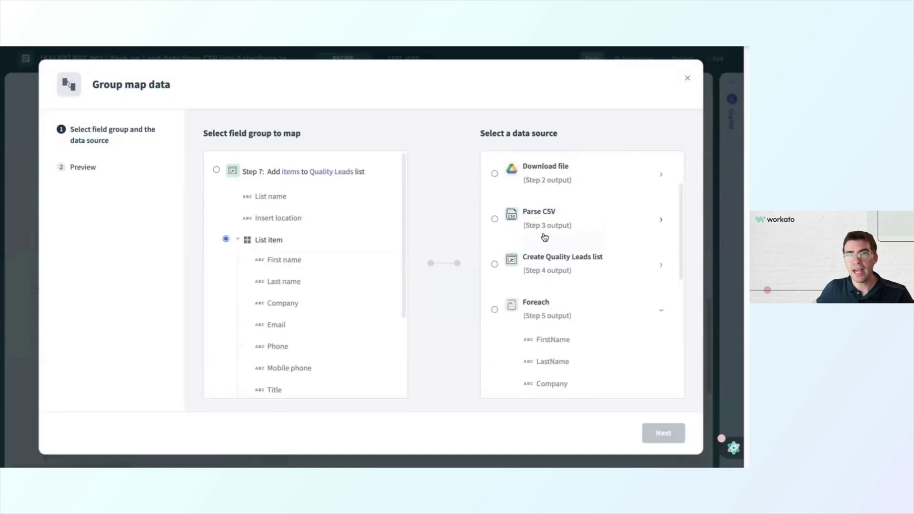
scroll(518, 235, down, 1)
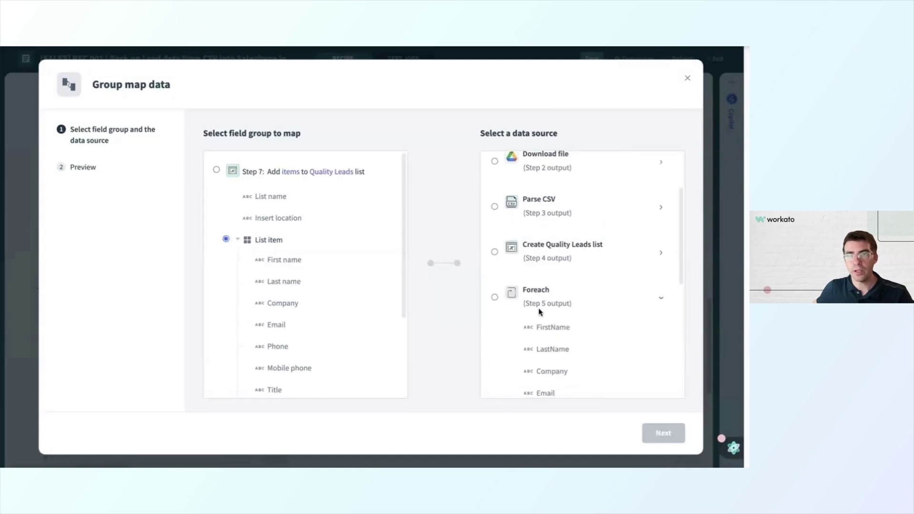
click(494, 298)
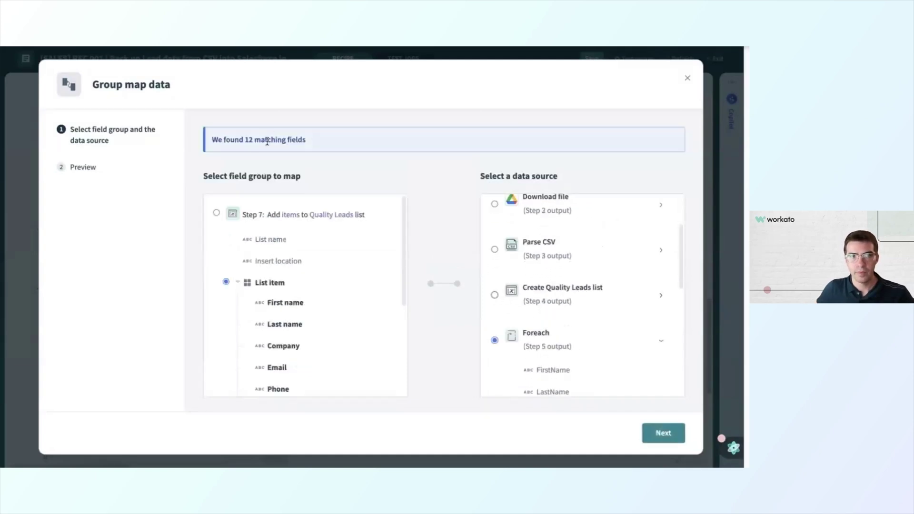
click(674, 433)
scroll(499, 292, down, 5)
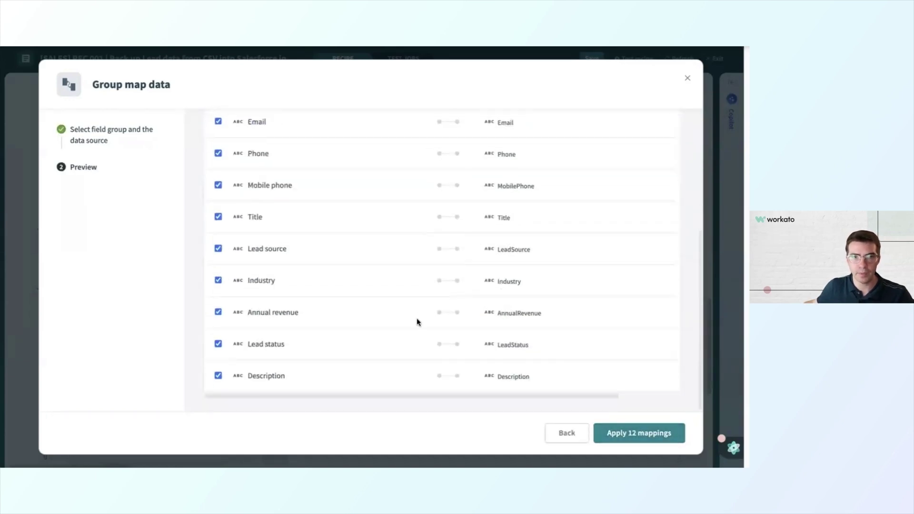
click(635, 432)
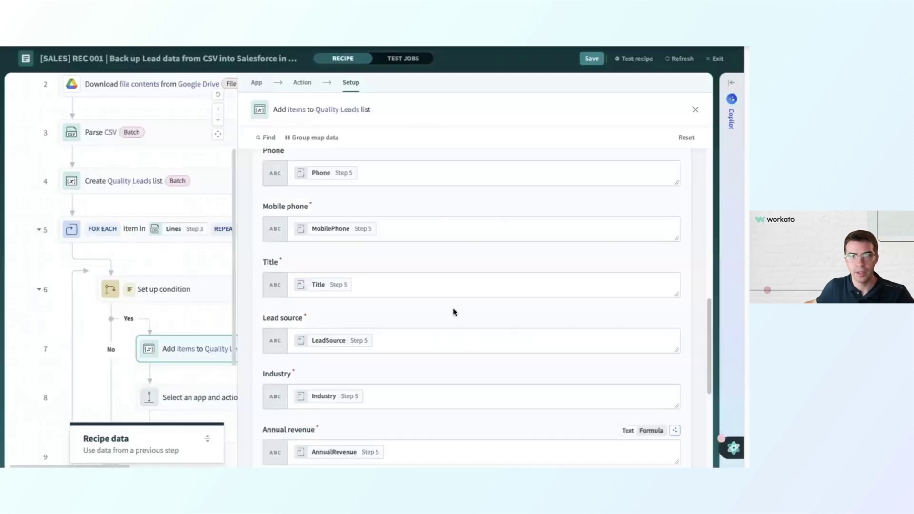
Step: Close step 7's setup and save, dropping the empty placeholder steps
scroll(455, 304, down, 3)
scroll(457, 306, down, 3)
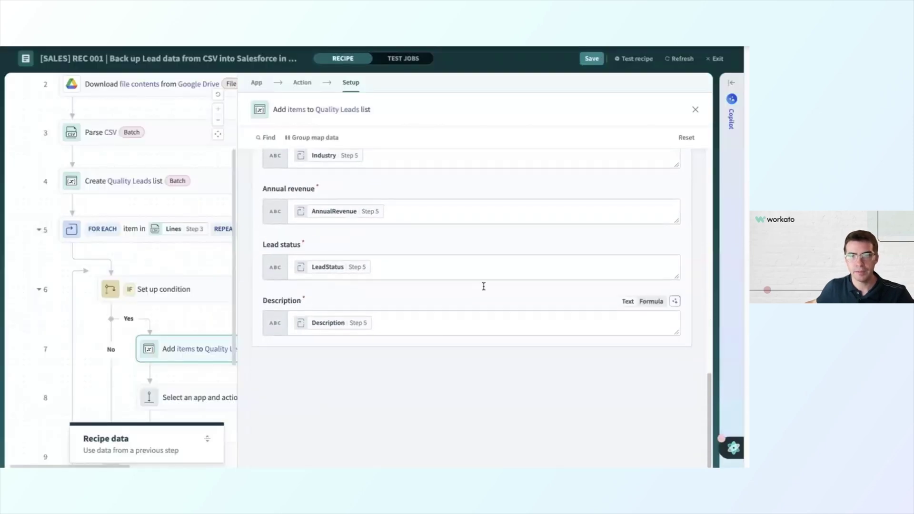
scroll(484, 285, up, 10)
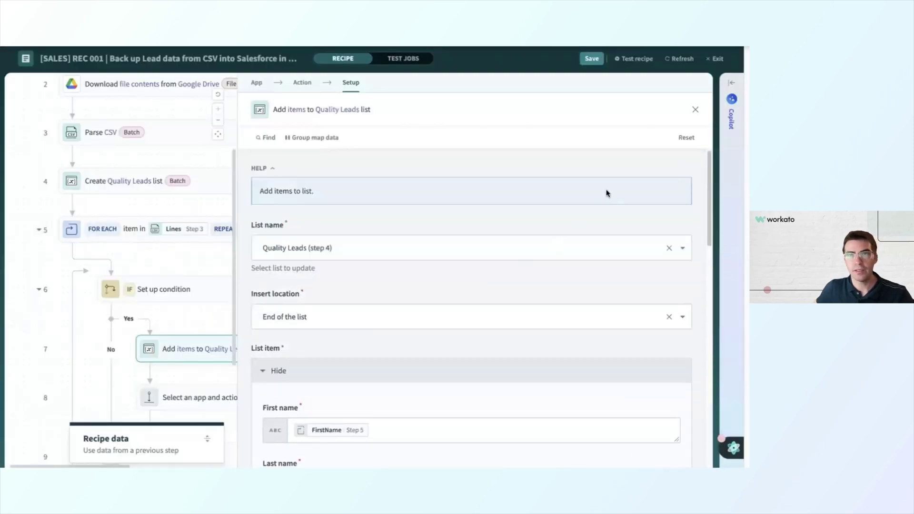
click(695, 110)
click(591, 58)
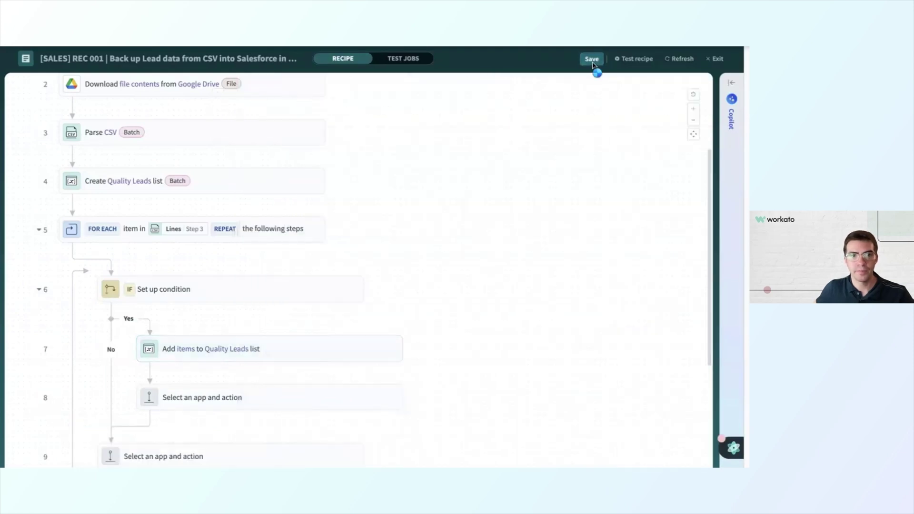
scroll(333, 328, down, 2)
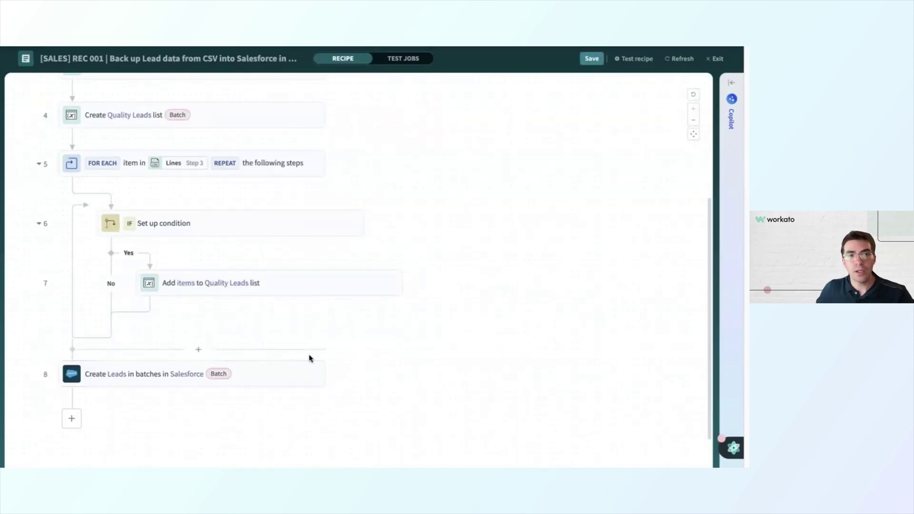
Step: Open the Salesforce Create Leads in batches step and edit its Leads source list field
click(293, 379)
scroll(323, 340, down, 3)
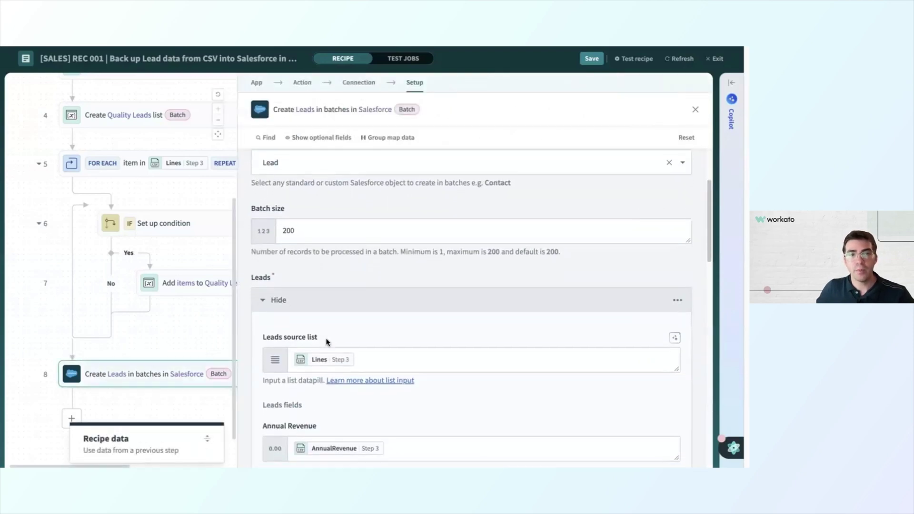
scroll(327, 341, down, 1)
click(369, 311)
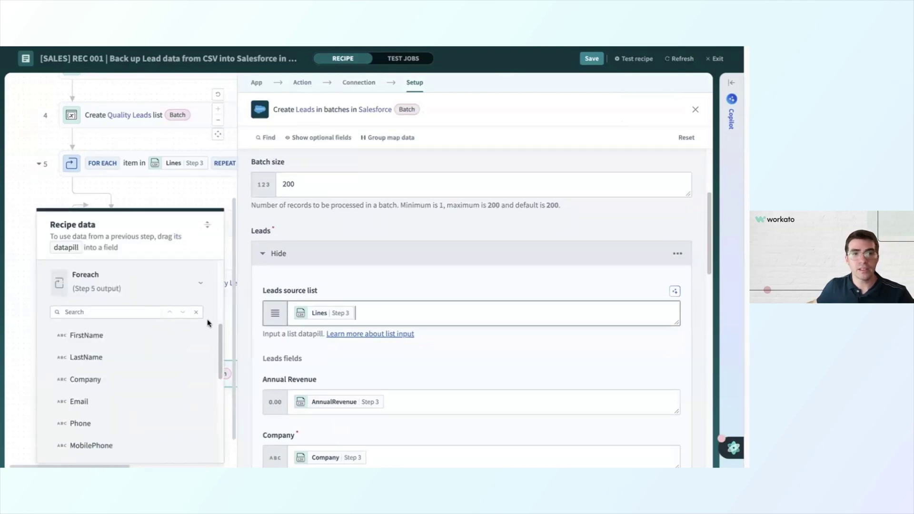
scroll(197, 338, down, 3)
scroll(200, 285, down, 3)
scroll(191, 361, up, 6)
scroll(193, 357, up, 4)
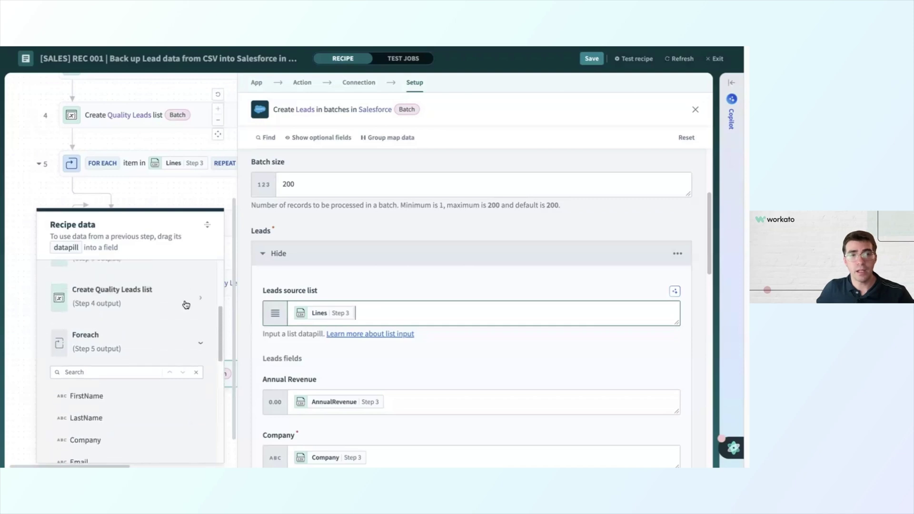
scroll(187, 310, up, 1)
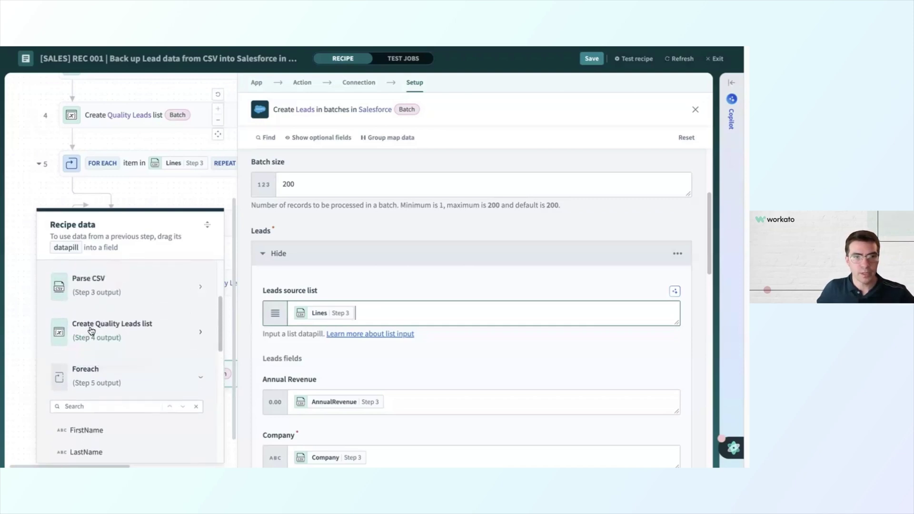
Step: Replace Lines with the Step 4 Quality Leads pill in Leads source list
click(121, 327)
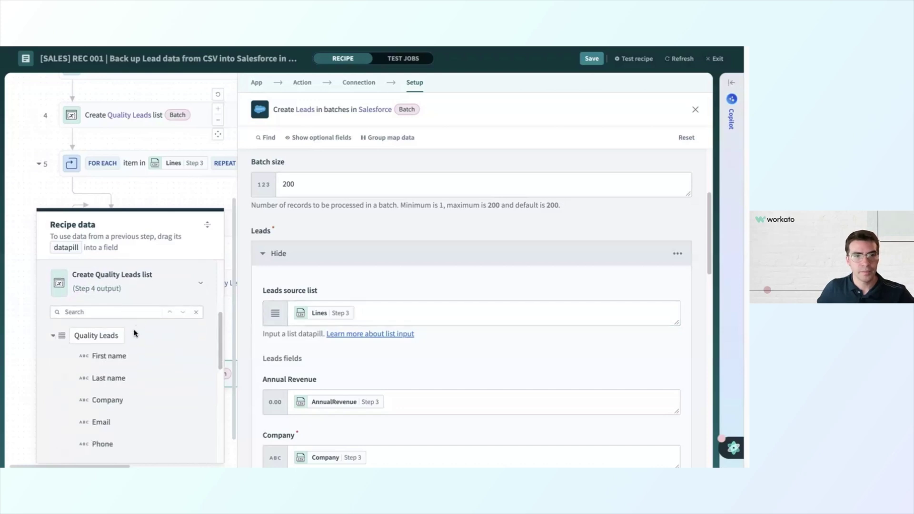
drag(112, 337, 351, 305)
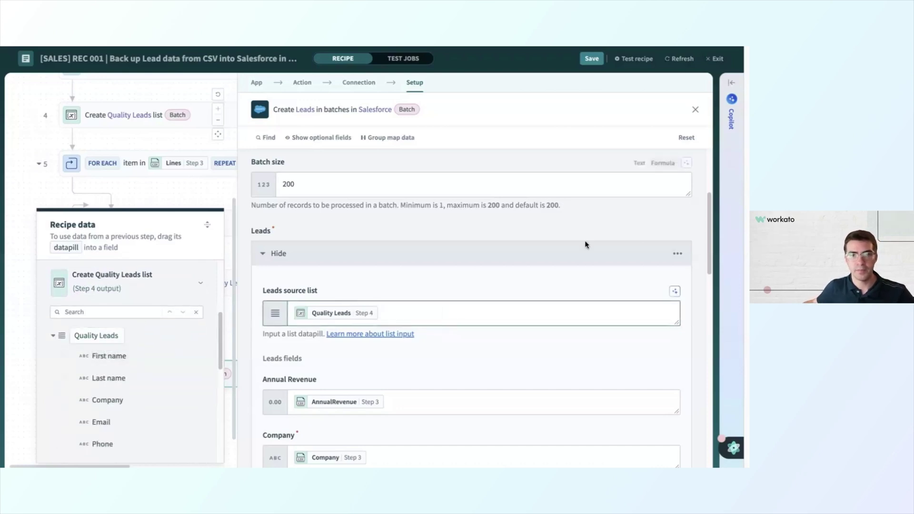
scroll(557, 250, down, 1)
scroll(552, 256, up, 2)
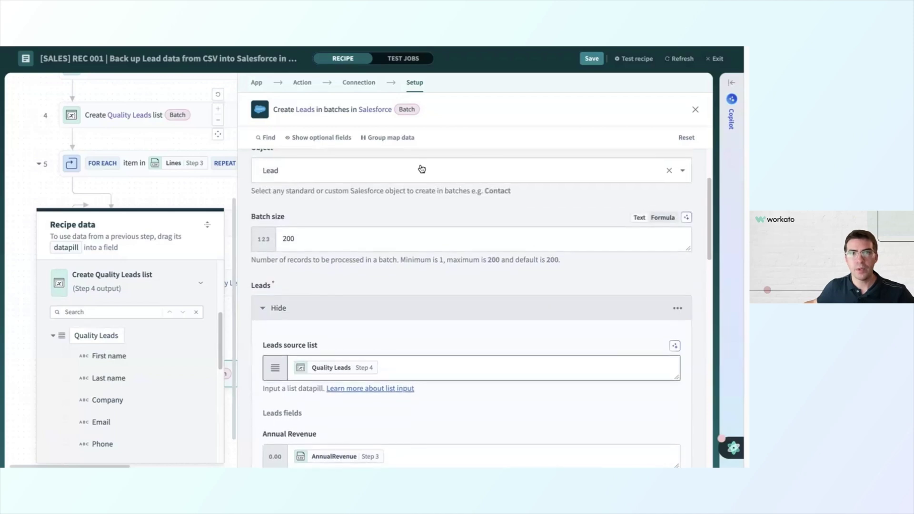
click(412, 139)
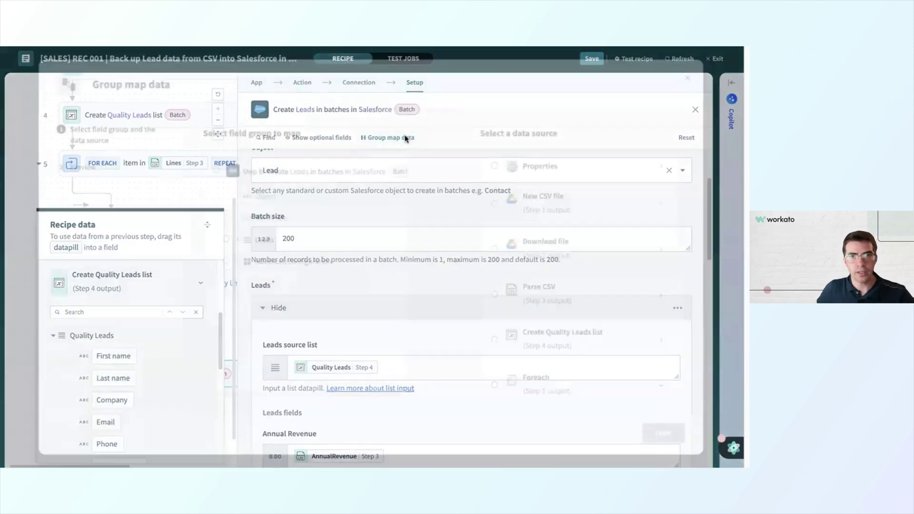
Step: Group-map the Salesforce Leads fields from the Quality Leads list, applying 9 mappings, then close setup
click(225, 239)
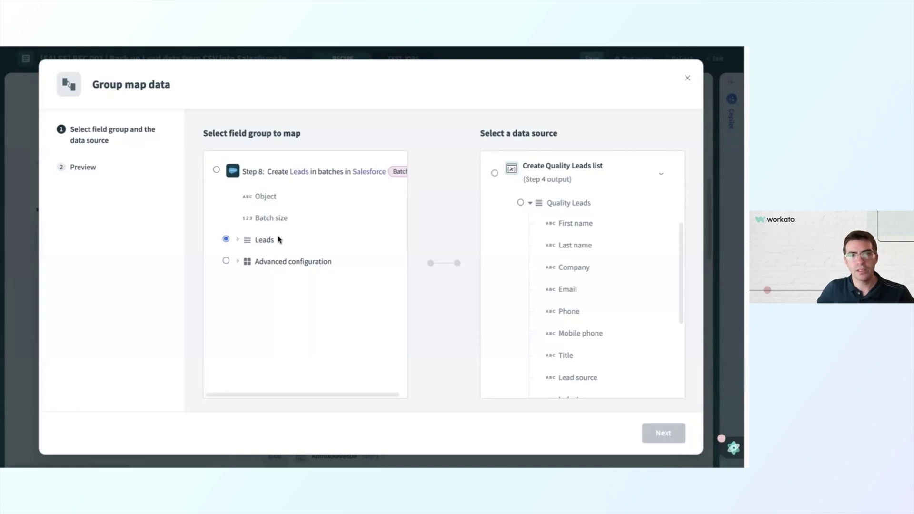
click(520, 203)
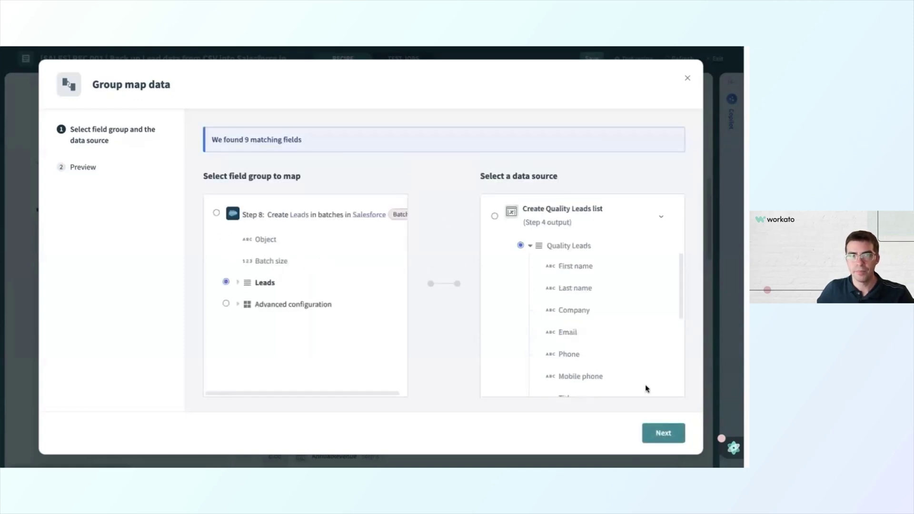
click(659, 438)
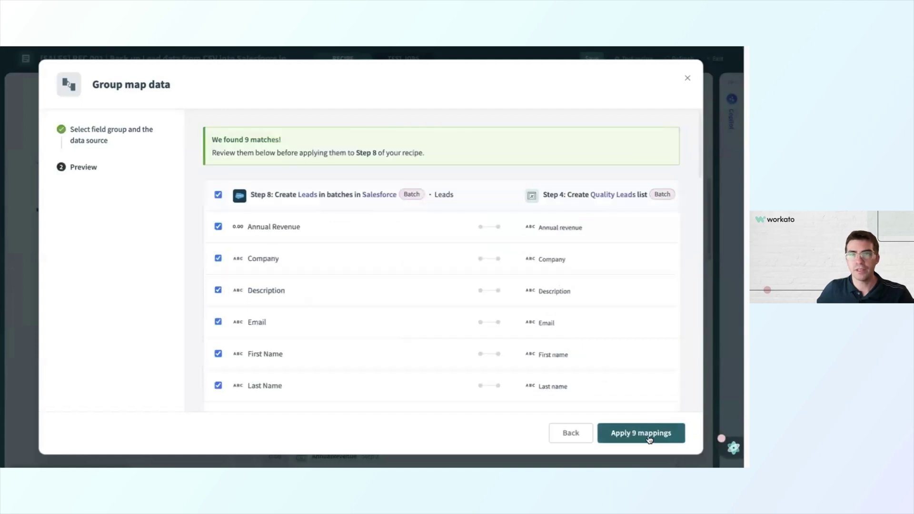
click(649, 433)
scroll(589, 341, down, 10)
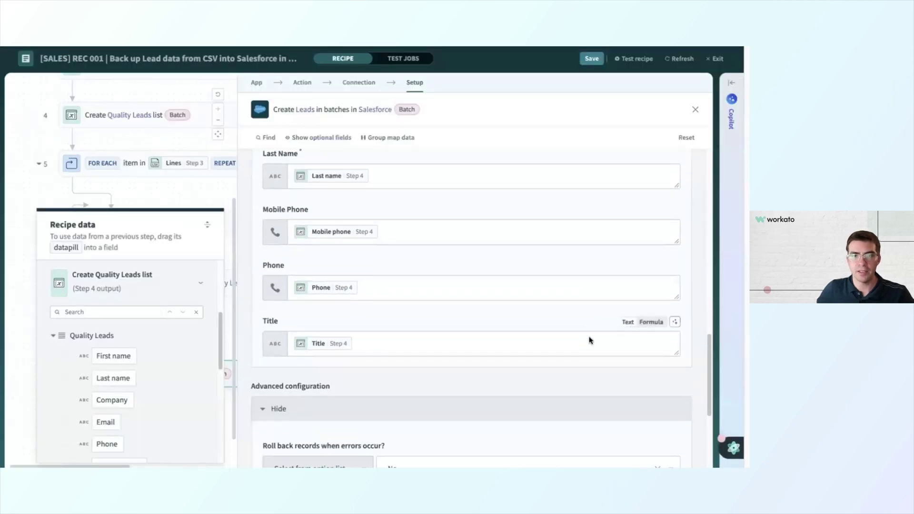
scroll(592, 341, down, 4)
scroll(595, 341, up, 7)
key(Escape)
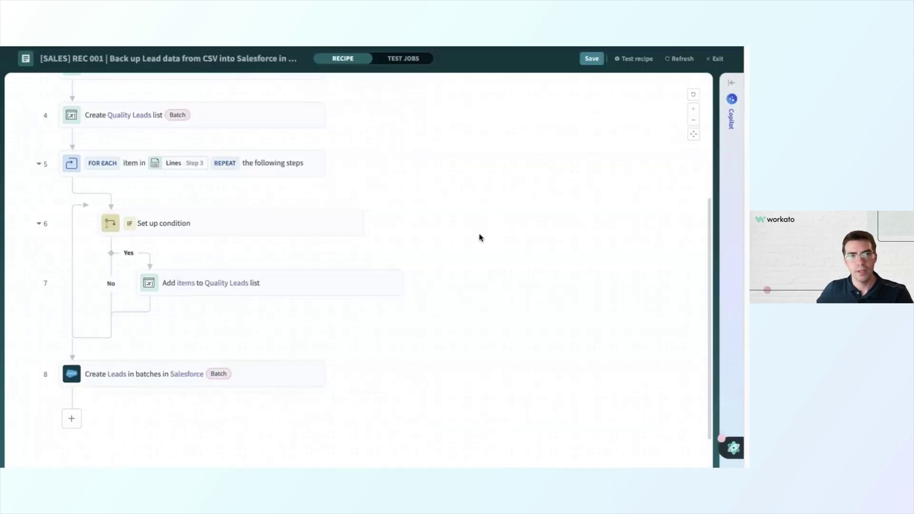